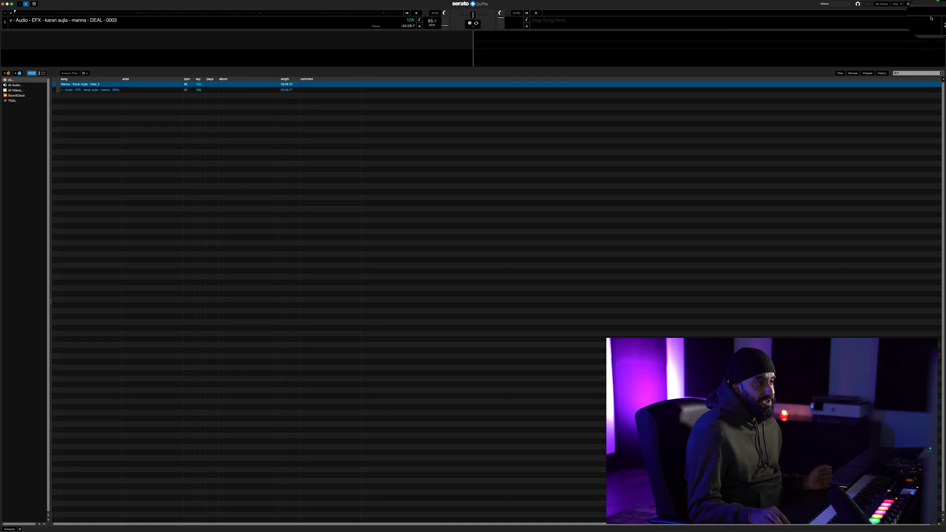
Set the library display option for showing keys to Classical Key and return to the track library.
left_click(908, 4)
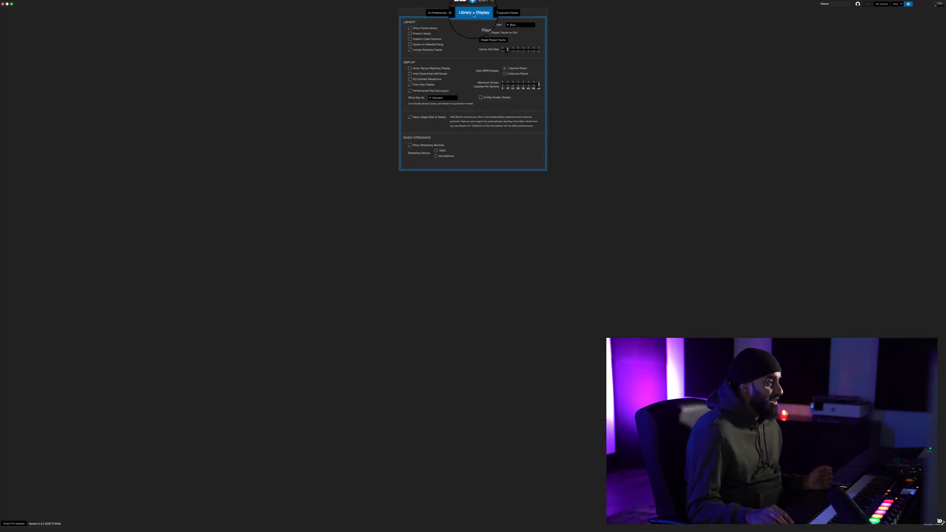
left_click(436, 98)
left_click(441, 107)
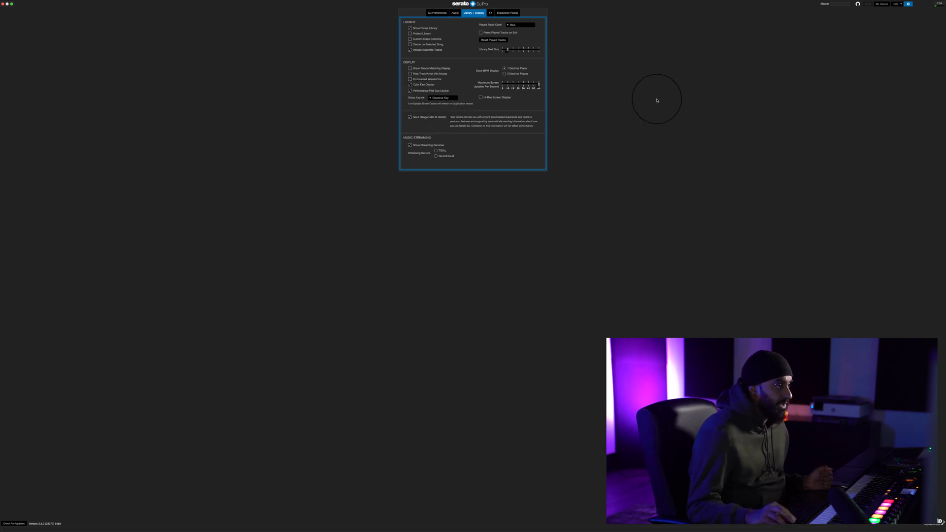
left_click(908, 4)
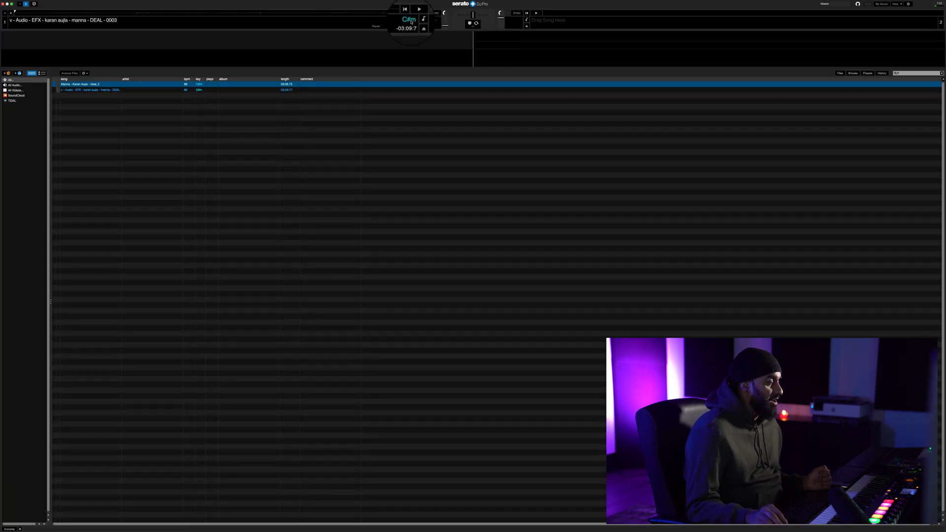
Switch to Ableton Live and unfold the Grand Piano track in the arrangement.
key("super+Tab")
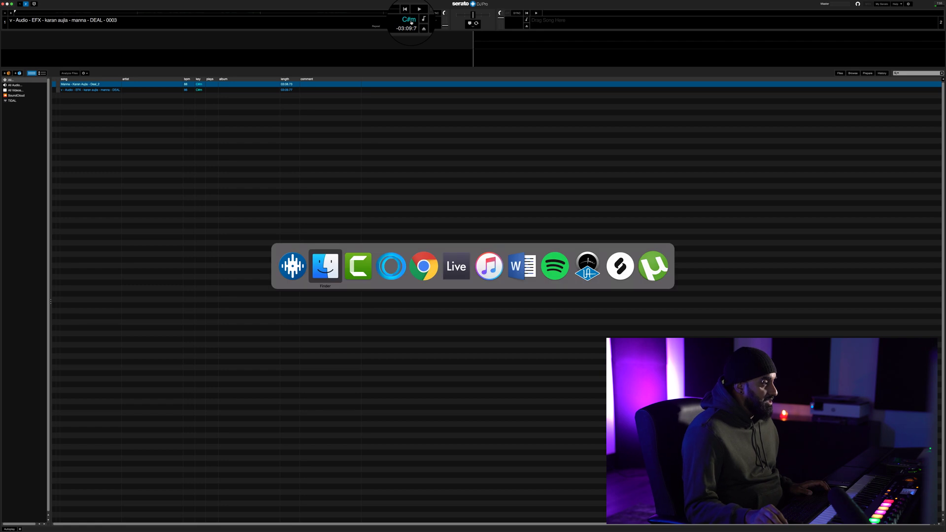
key("super+Tab")
key("super+Tab")
key("super+Tab")
key("super+Tab")
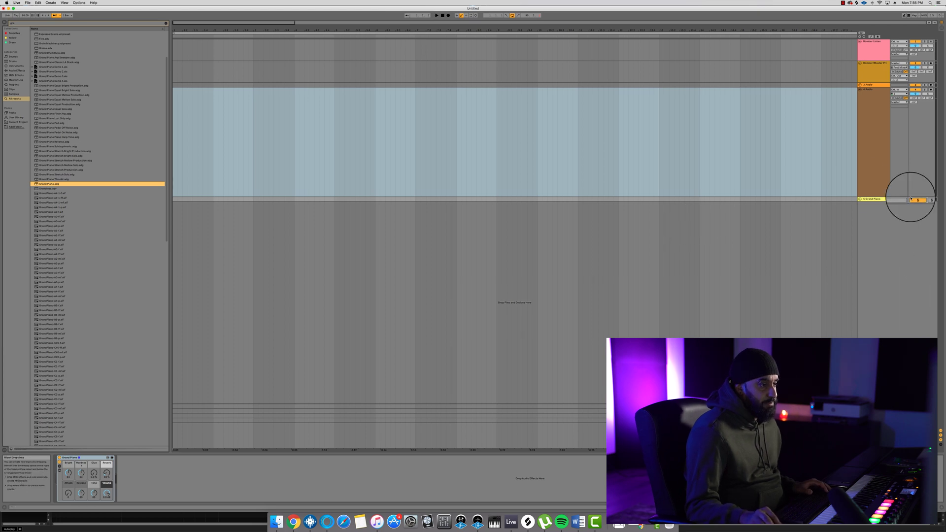
left_click(864, 199)
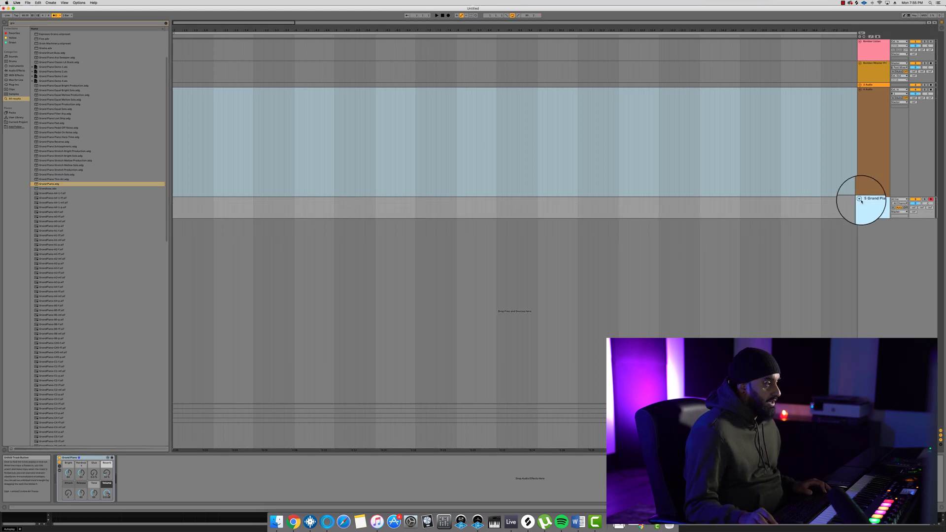
Switch back to Serato DJ Pro and play vocal passages further into the karan aujla - manna - DEAL - 0003 track.
key("super+Tab")
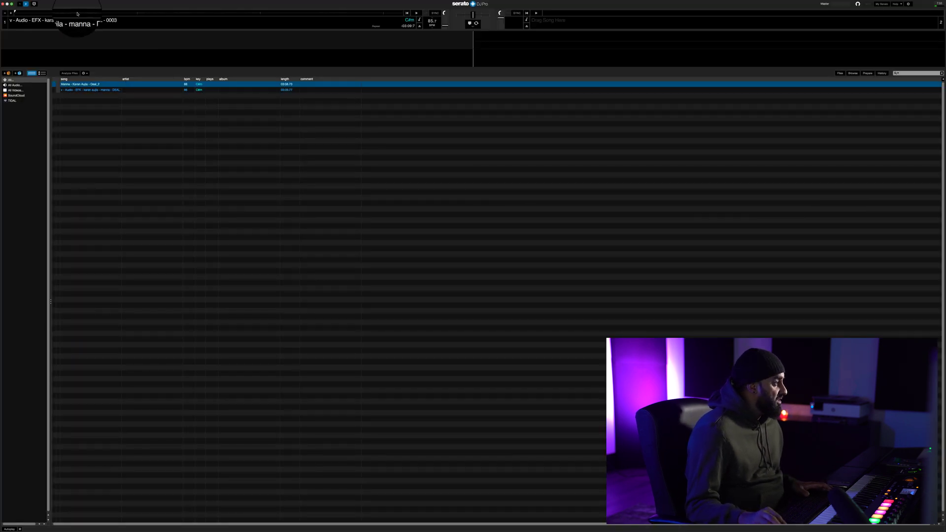
left_click(49, 14)
key("space")
left_click(68, 14)
key("space")
mouse_move(328, 42)
left_mouse_down()
mouse_move(517, 27)
mouse_move(624, 35)
left_mouse_up()
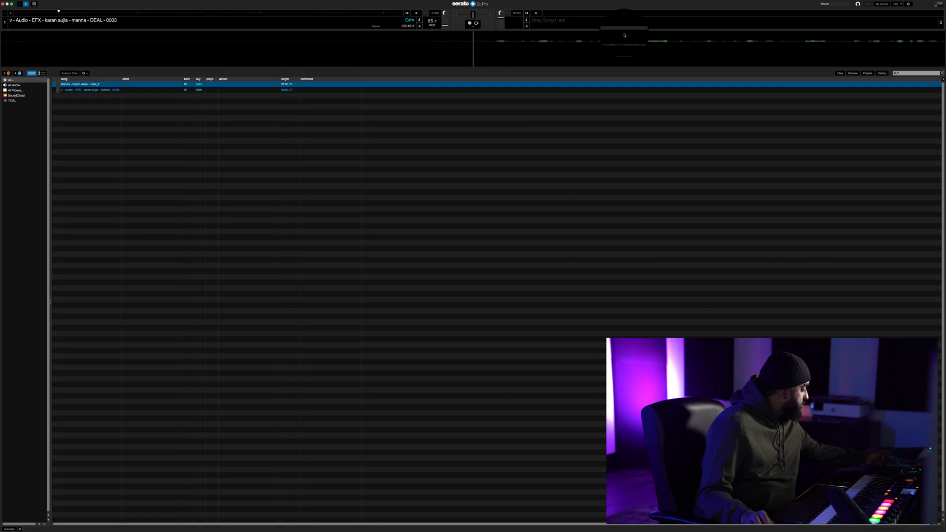
key("space")
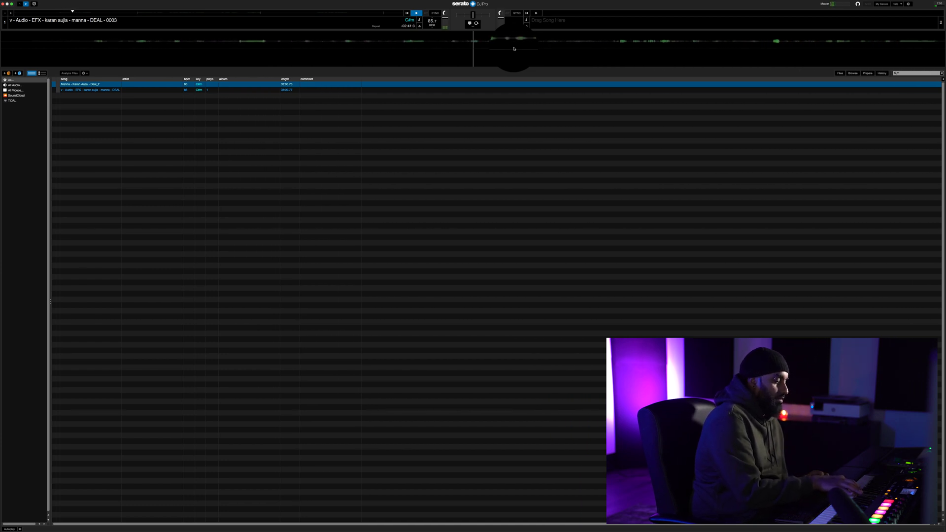
key("space")
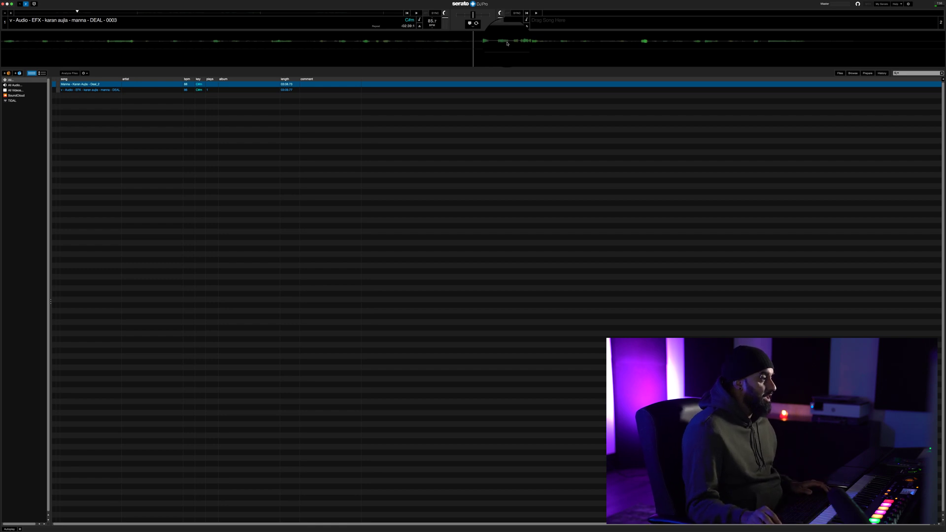
Take Serato DJ Pro out of full screen and minimize it, then reposition the Mixed In Key 8 window higher on the desktop.
left_click(473, 97)
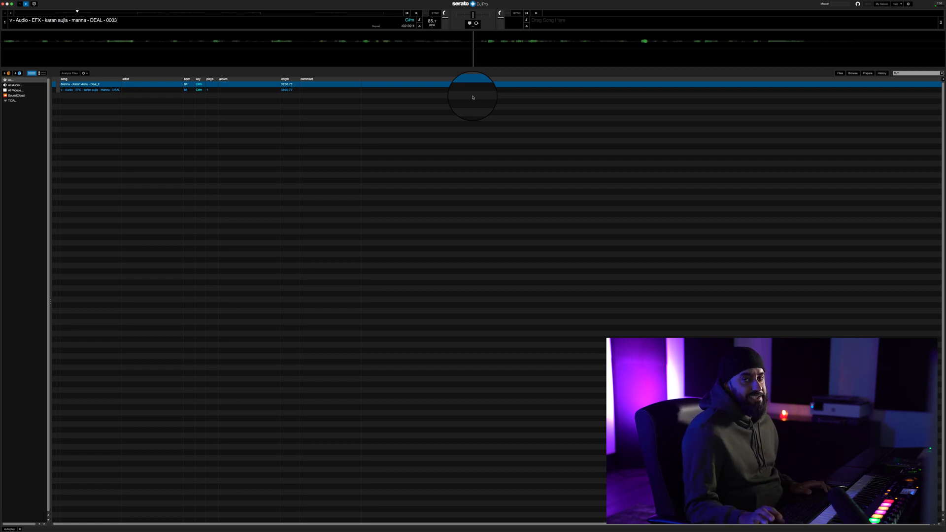
key("super+Tab")
key("super+Tab")
key("super+Tab")
key("super+Tab")
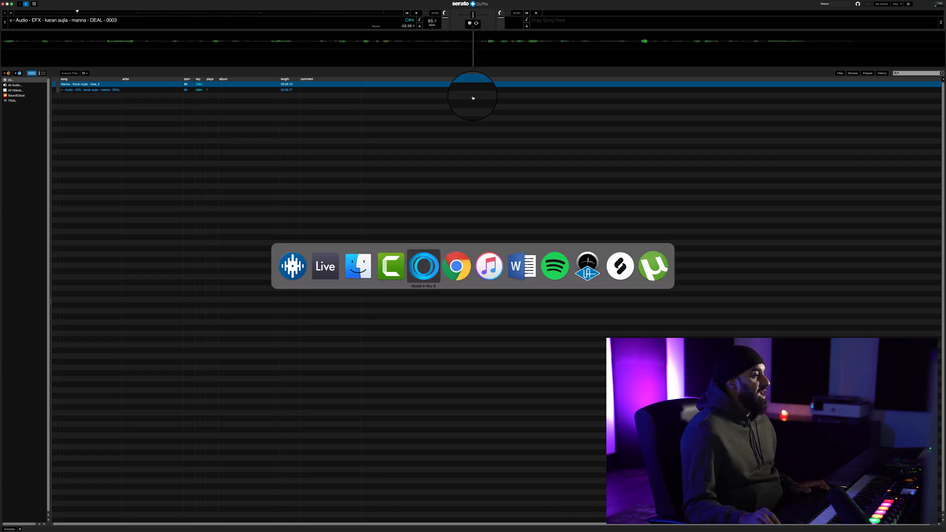
left_click(472, 97)
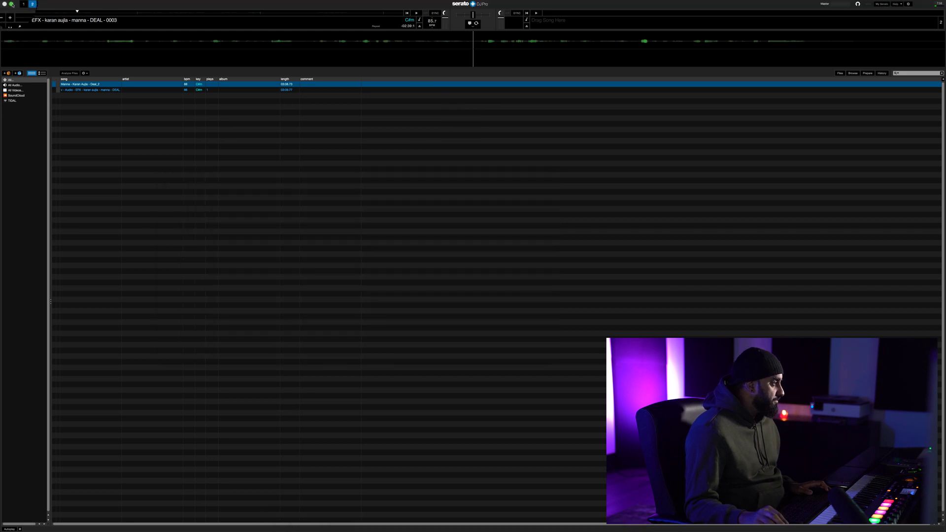
left_click(12, 5)
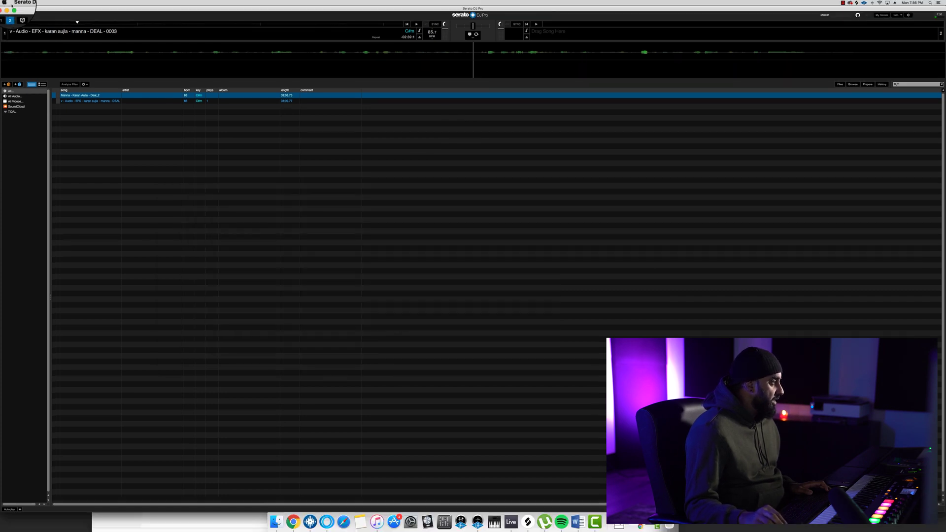
left_click(9, 9)
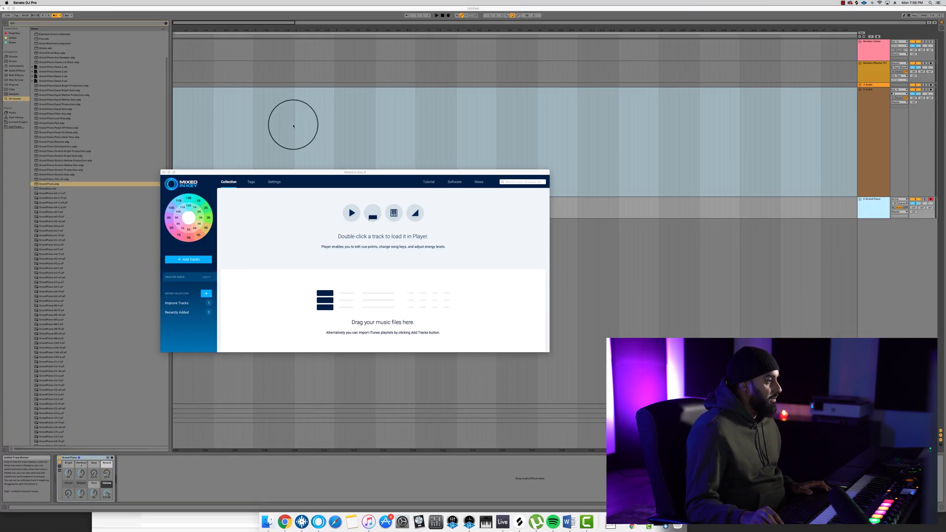
left_click_drag(307, 171, 308, 125)
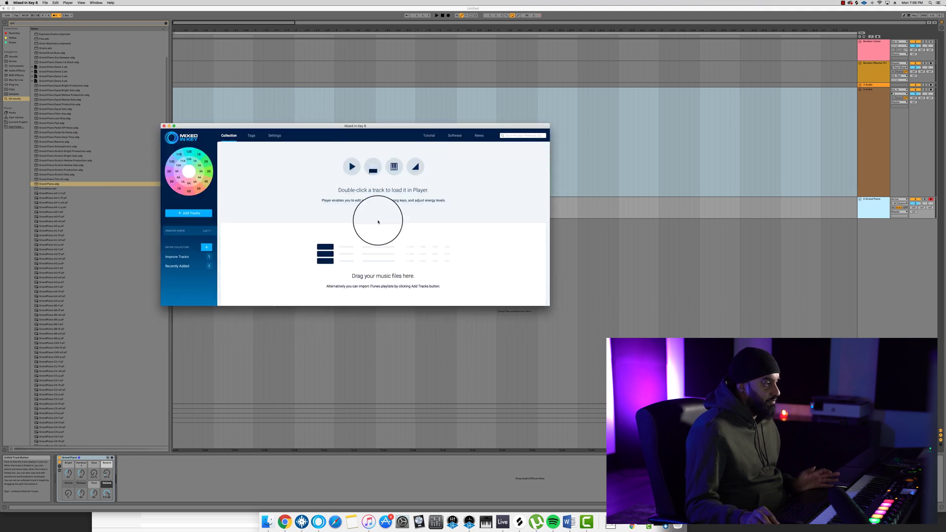
Add the karan aujla - manna - DEAL - 0003.wav vocal file from the Finder search window to the Mixed In Key collection for analysis.
key("super+Tab")
key("super+Tab")
key("super+Tab")
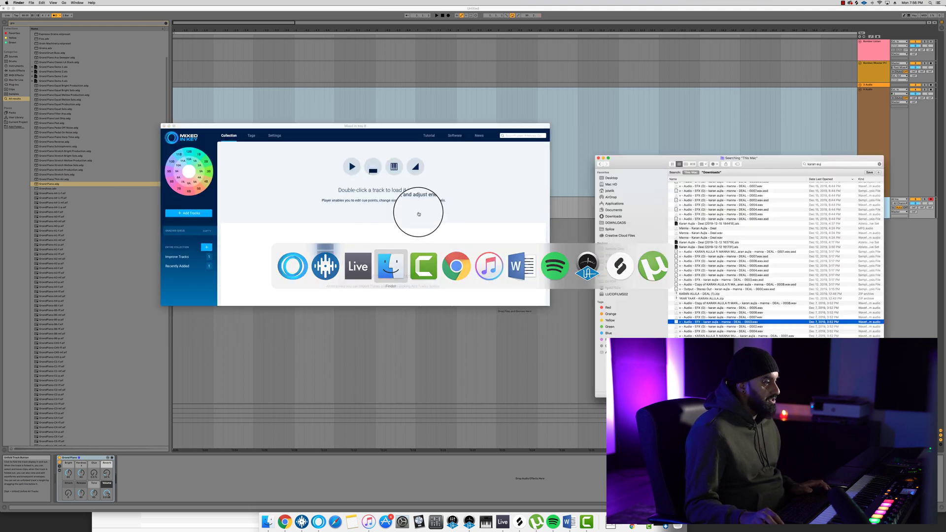
left_click_drag(707, 323, 395, 244)
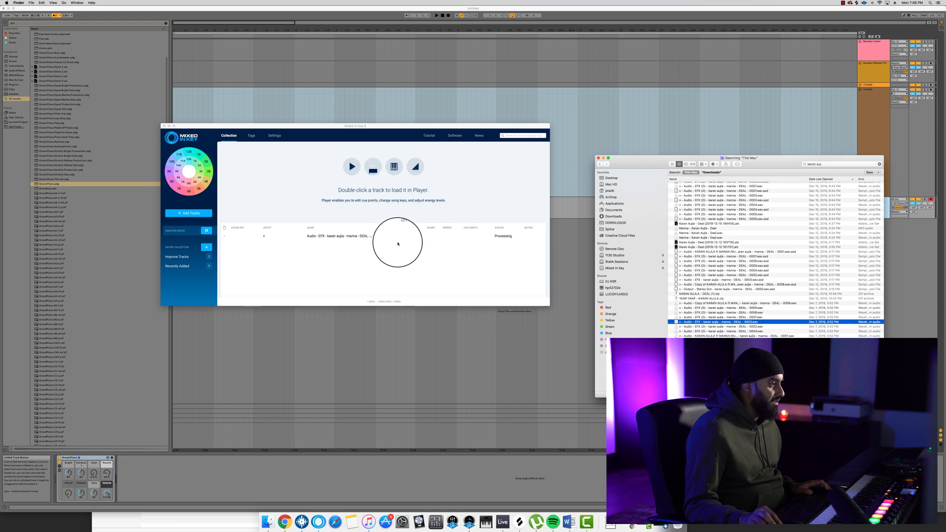
left_click(506, 249)
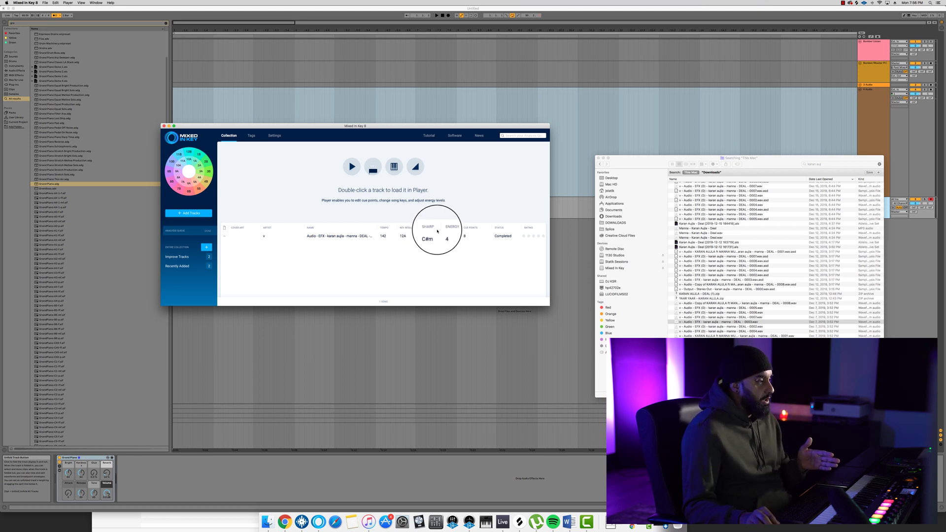
Review the Key Notation settings in Mixed In Key and compare them with the analyzed track's key in the collection.
left_click(272, 137)
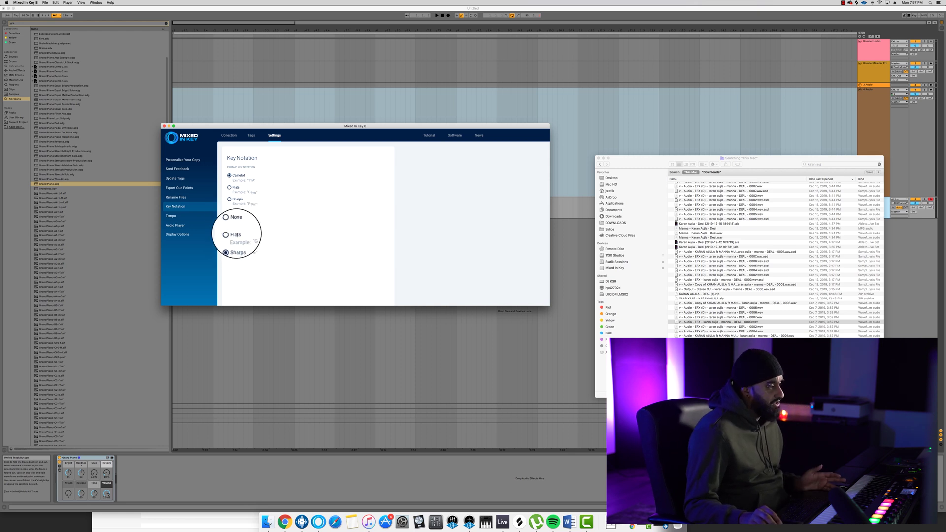
left_click(180, 137)
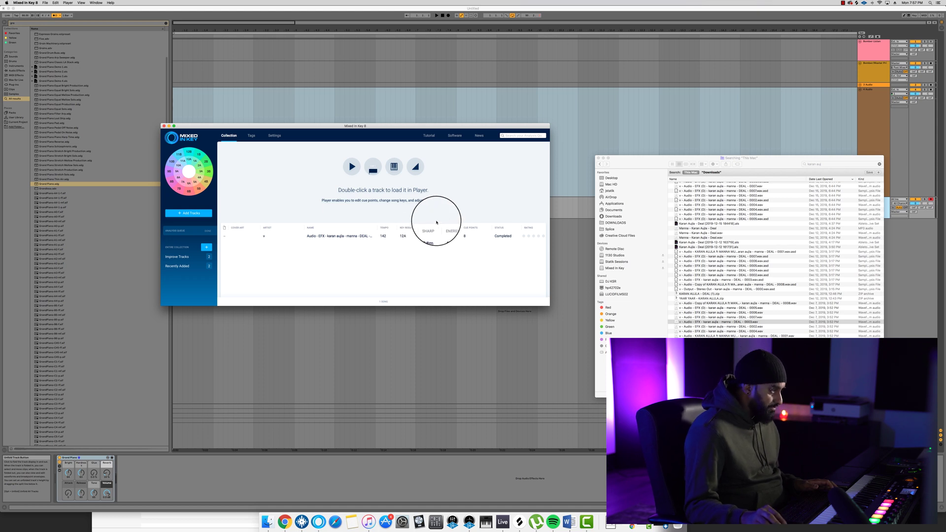
left_click(272, 138)
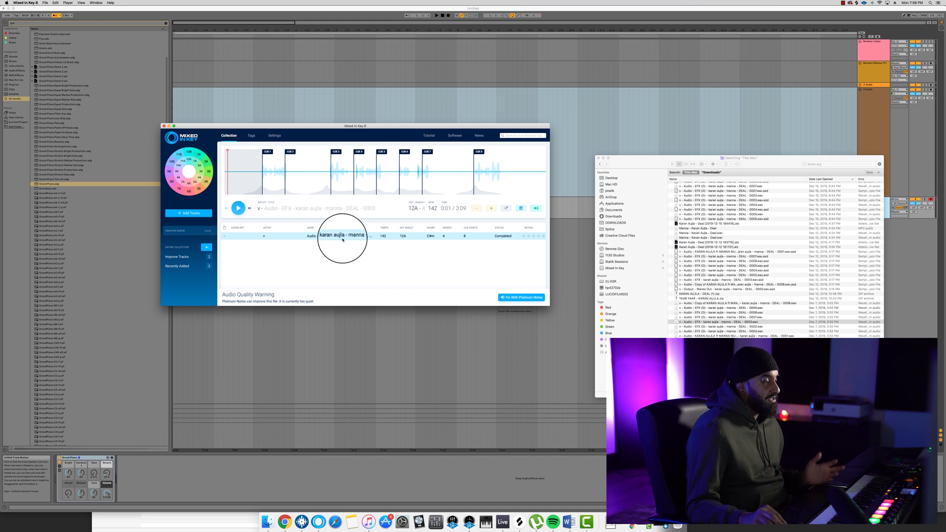
View the detected key of the loaded track on the virtual piano, then close the piano and the Finder search window.
left_click(521, 209)
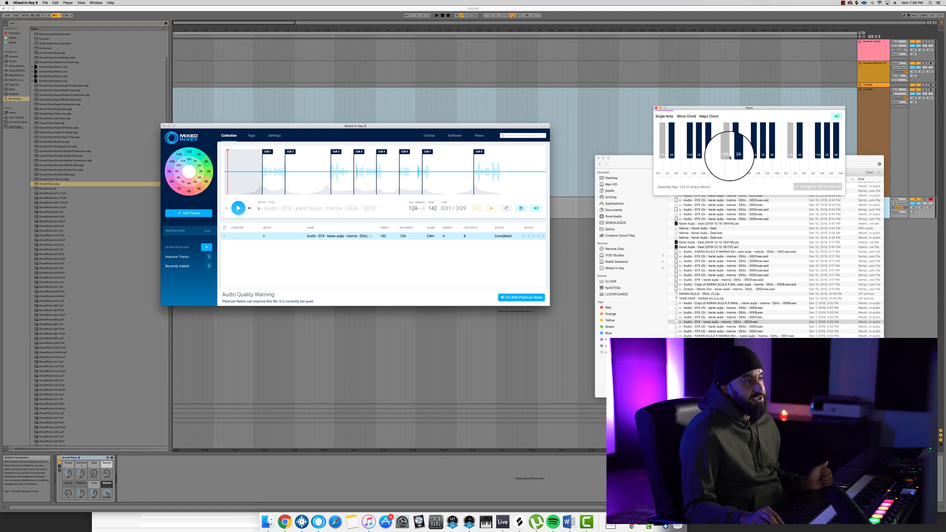
left_click(655, 108)
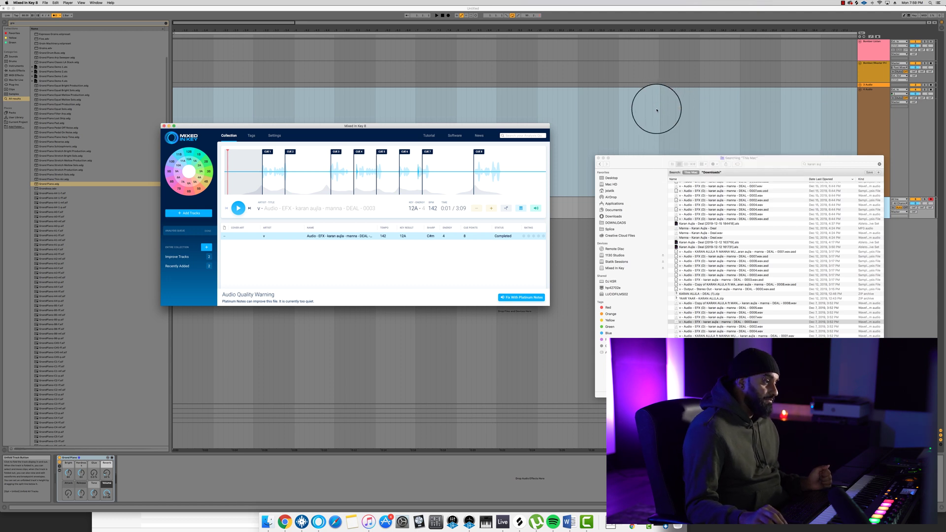
left_click(599, 158)
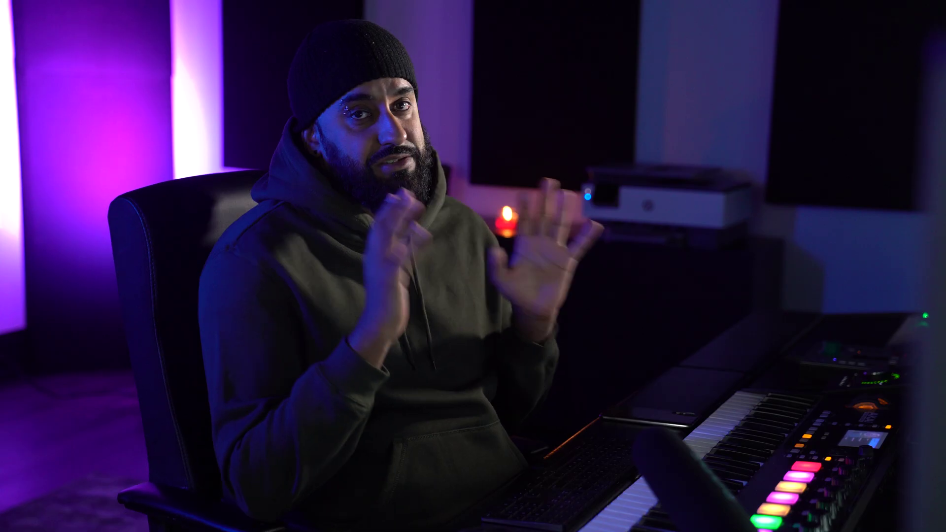